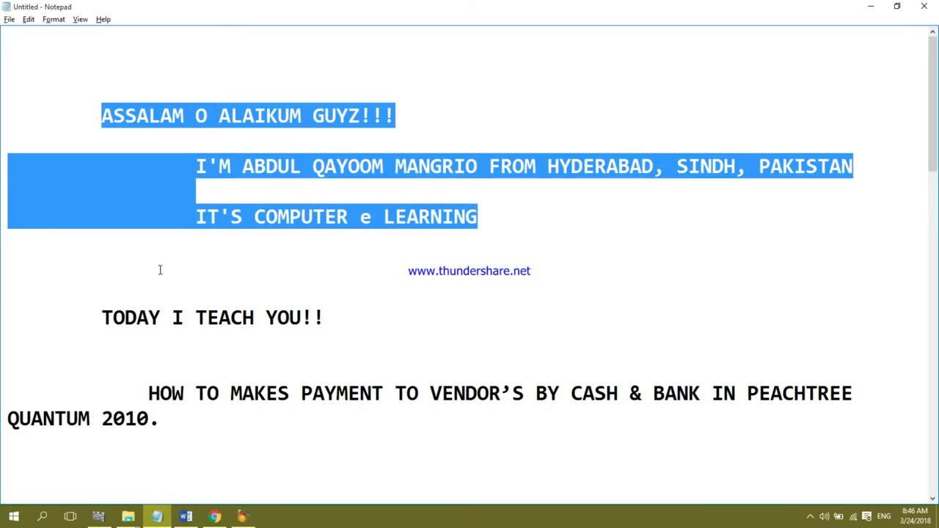
Scroll Notepad to the 'HOW TO MAKES PAYMENT TO VENDOR'S BY CASH & BANK' heading and highlight it.
drag(105, 321, 206, 440)
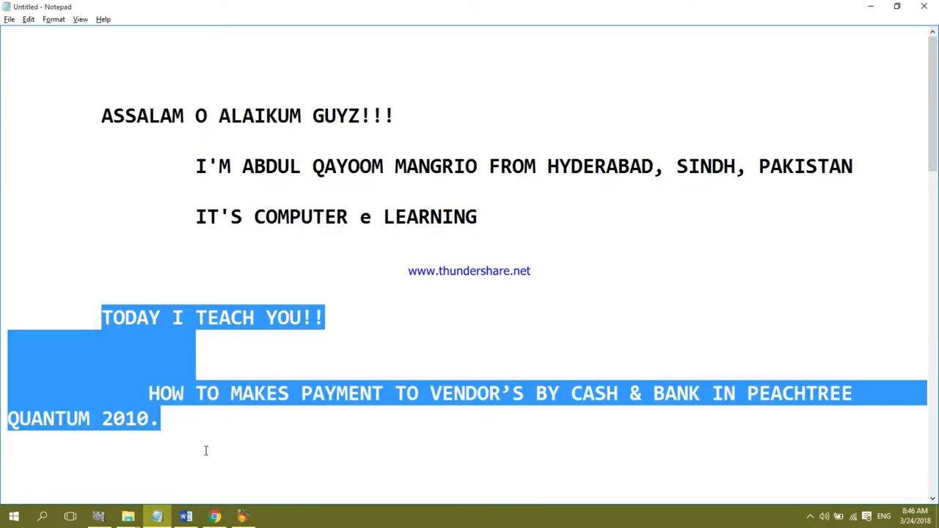
scroll(205, 446, down, 1)
scroll(205, 446, down, 3)
drag(101, 90, 669, 94)
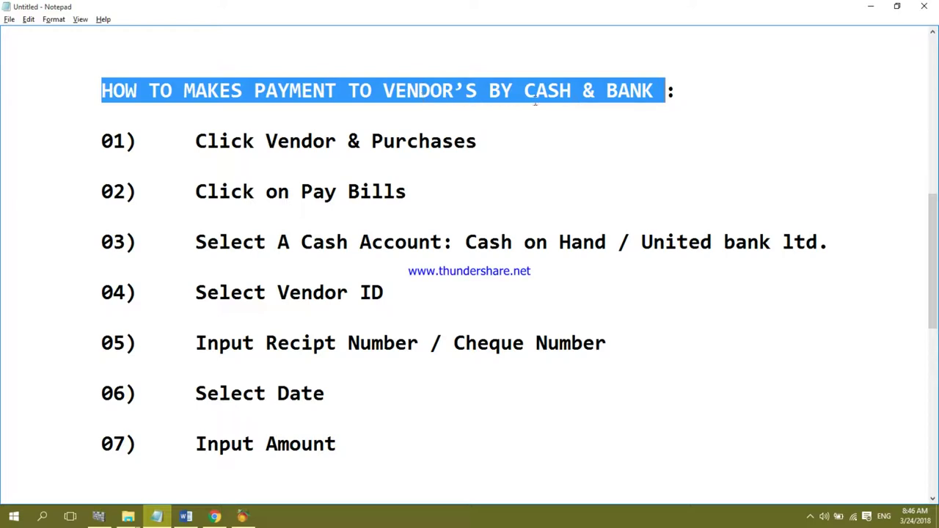
Highlight Notepad steps 01–03: Vendor & Purchases, Pay Bills, and choosing a cash account.
drag(100, 140, 490, 149)
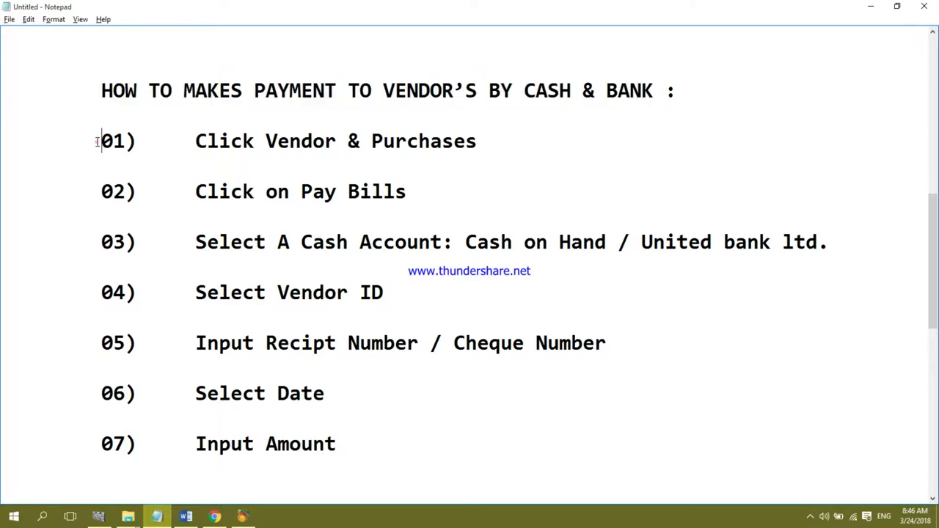
double_click(489, 149)
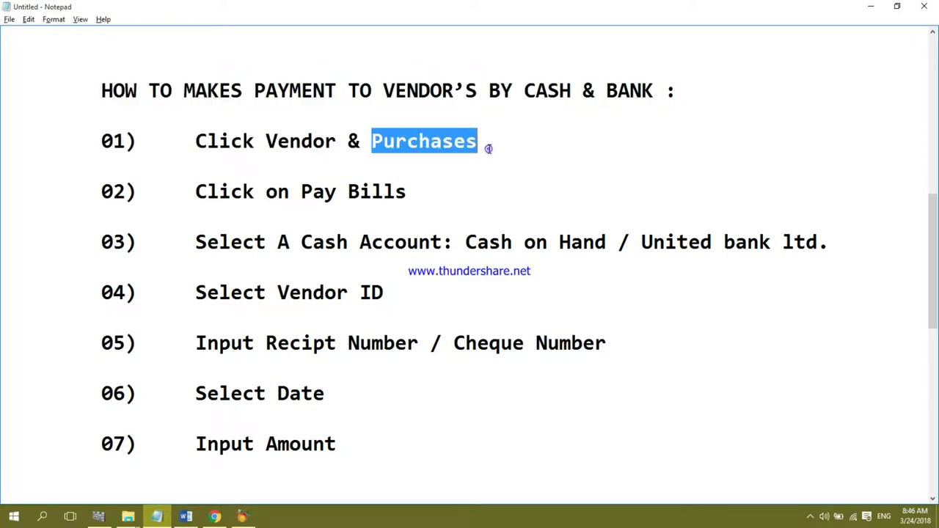
click(488, 149)
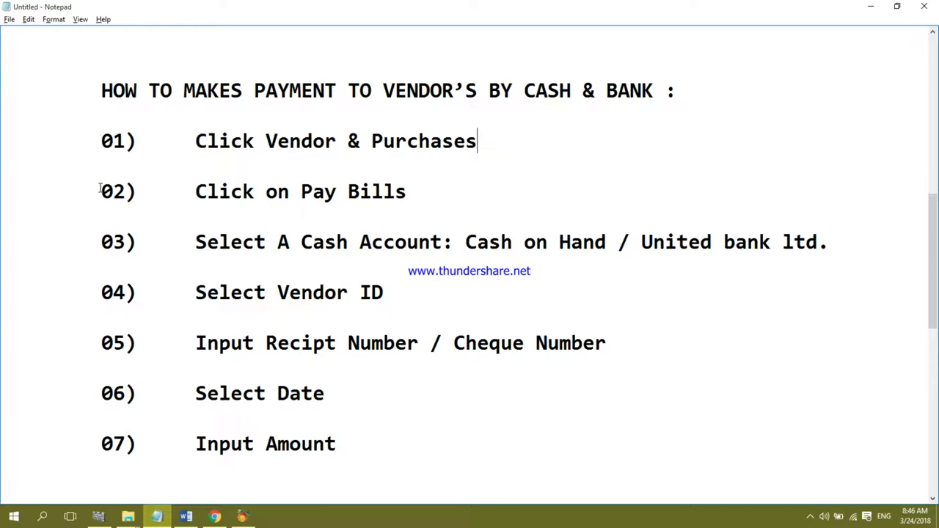
drag(100, 189, 422, 193)
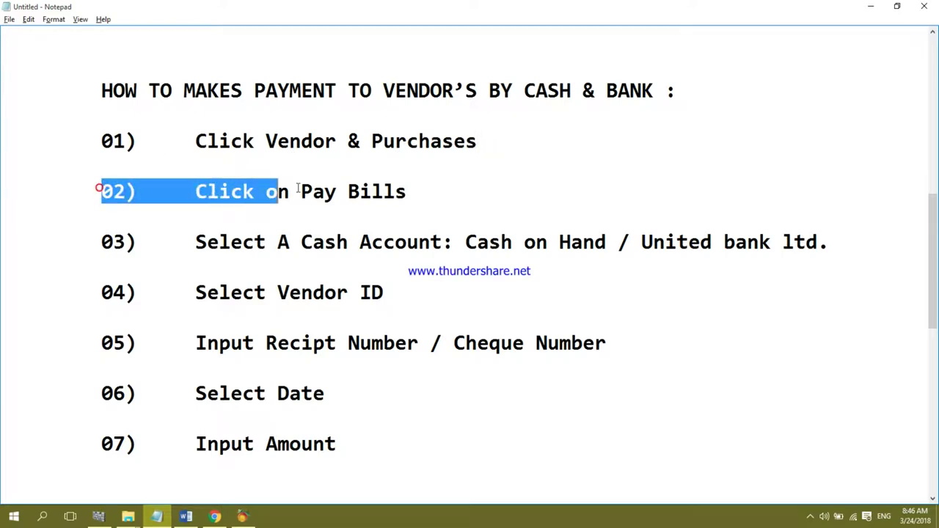
click(429, 192)
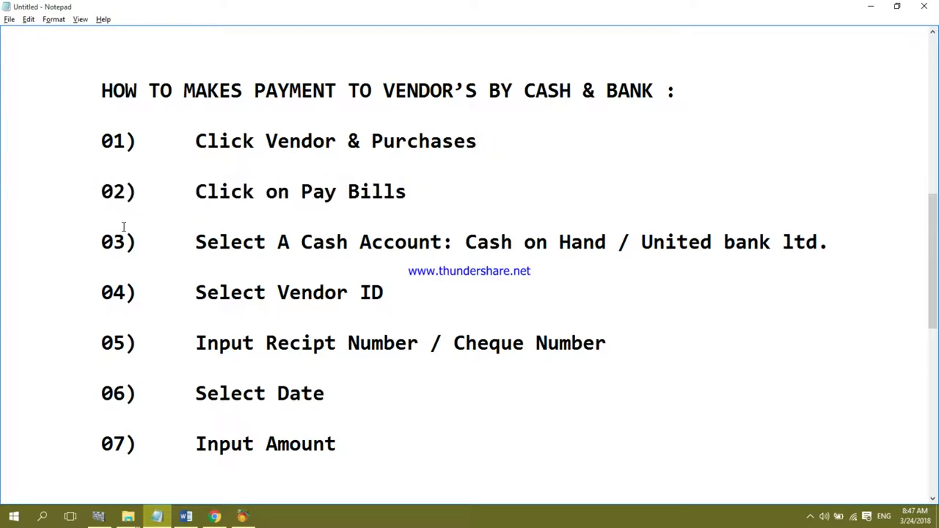
drag(99, 242, 489, 245)
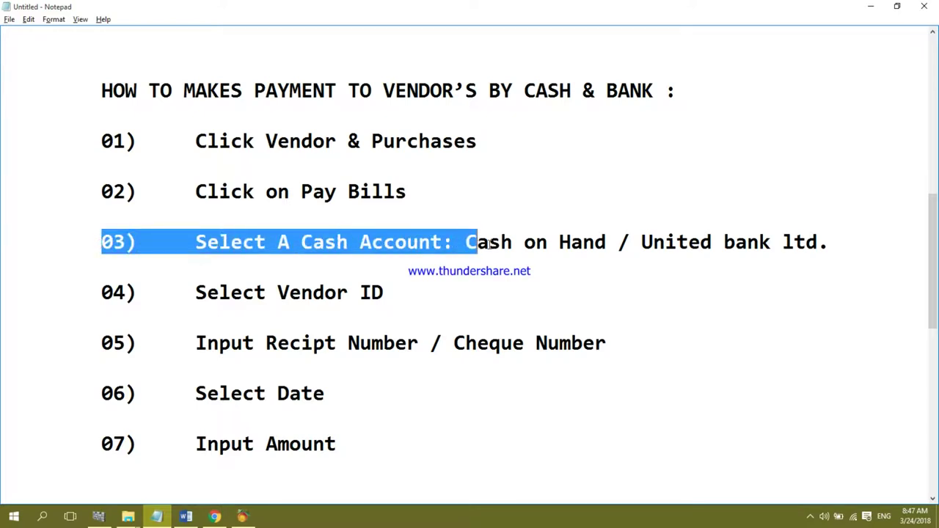
click(582, 246)
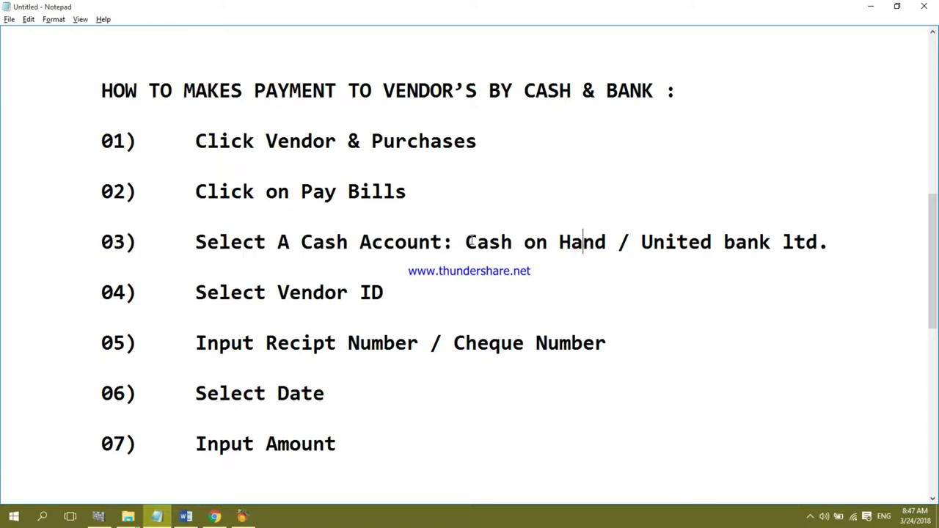
Highlight the Cash on Hand option and steps 04–07: Vendor ID, cheque number, date, amount.
drag(463, 242, 832, 253)
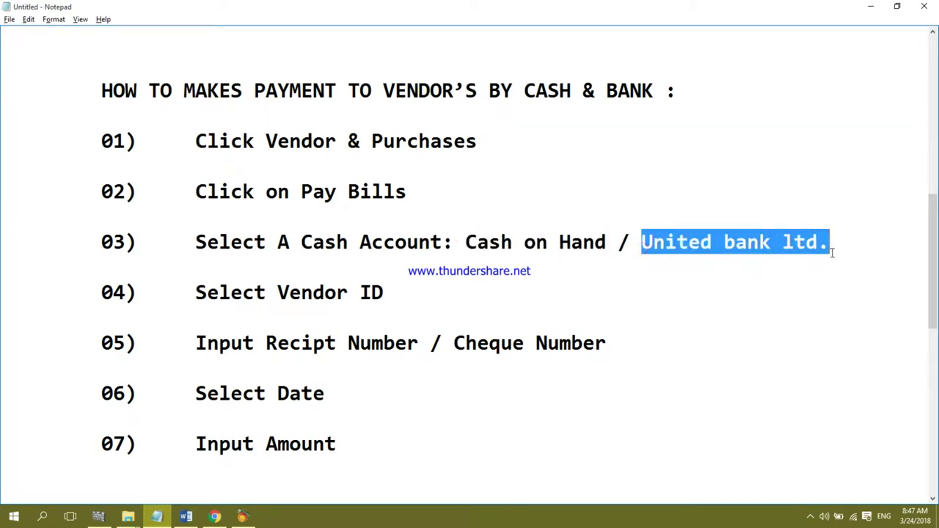
drag(192, 292, 388, 304)
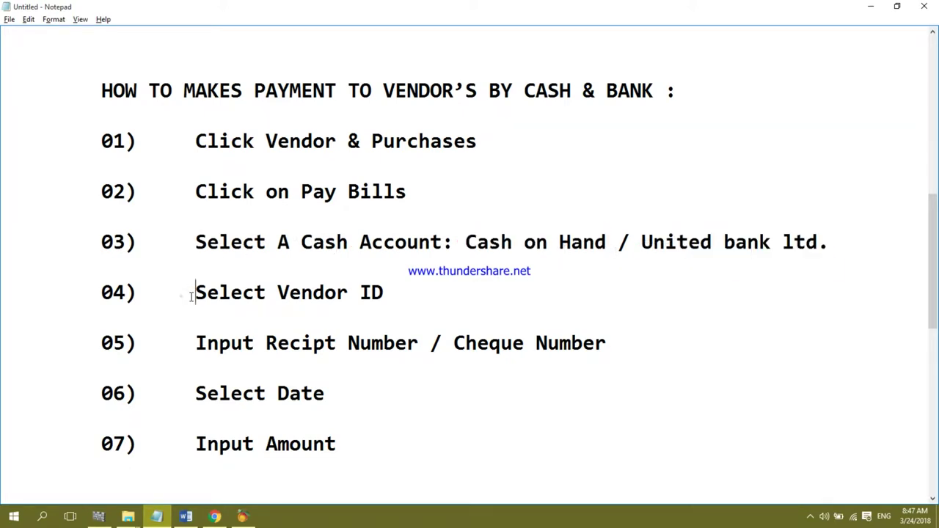
click(388, 304)
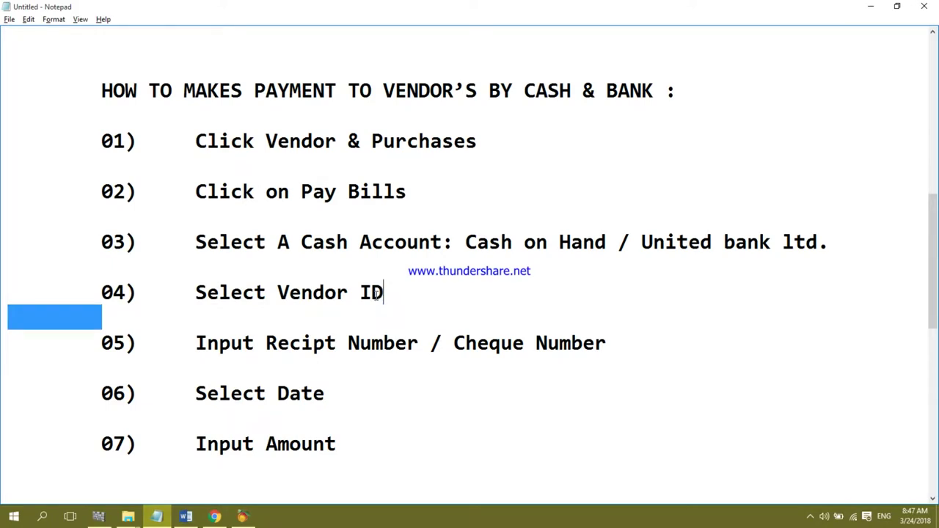
drag(101, 343, 445, 361)
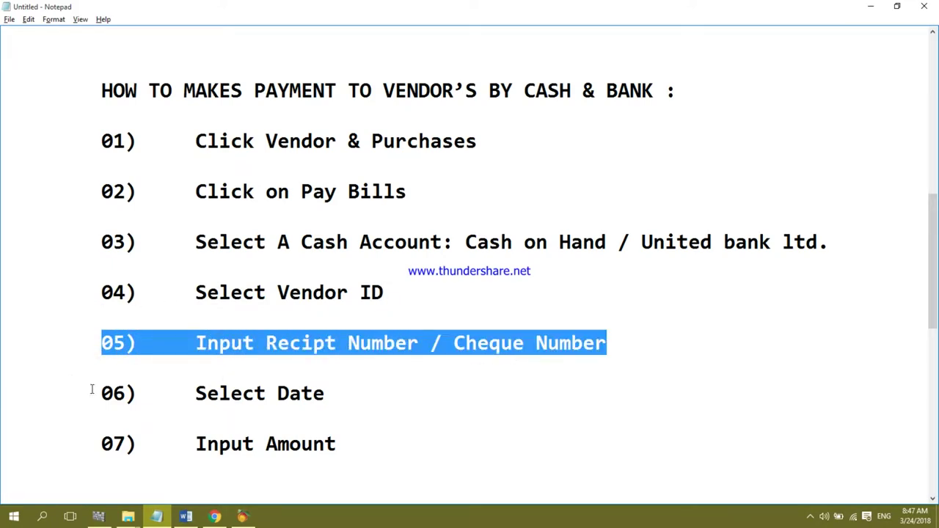
drag(100, 393, 325, 394)
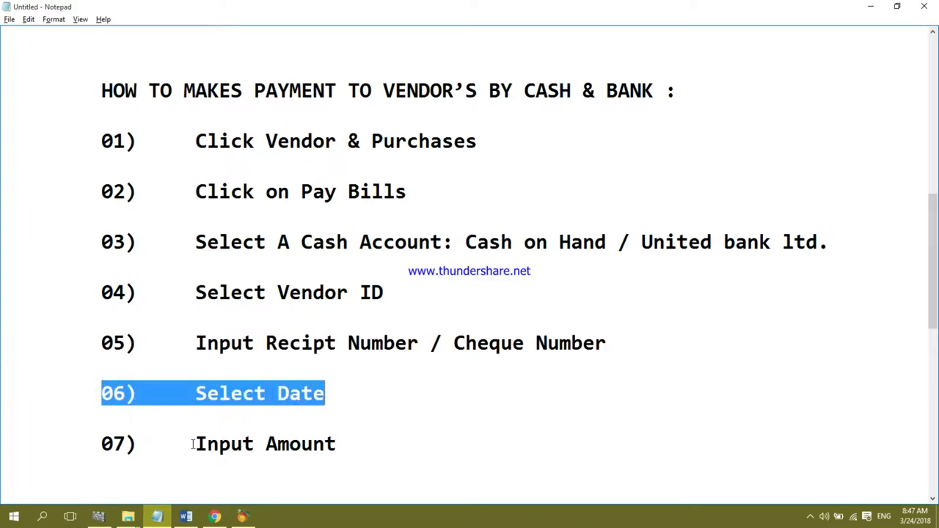
drag(100, 444, 336, 444)
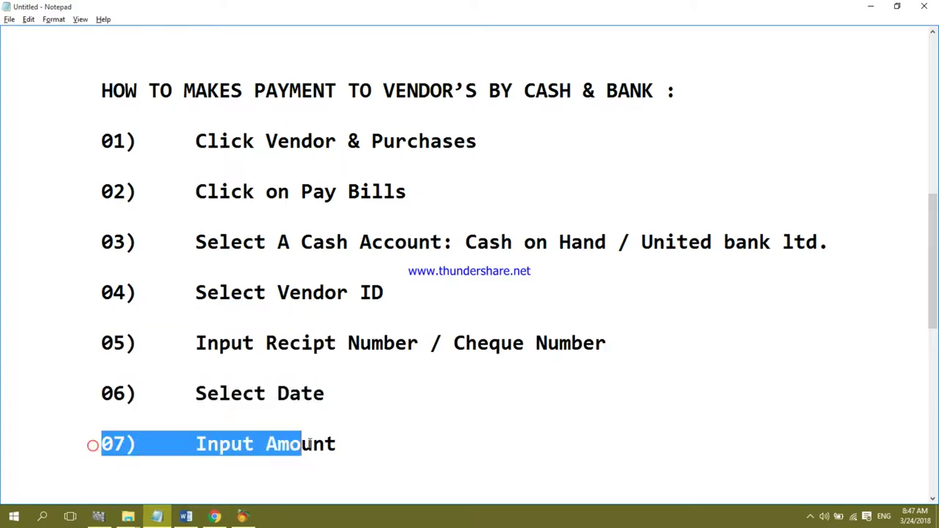
Highlight step 08, Click on Save, then switch to the Peachtree Accounting dashboard.
scroll(336, 443, down, 1)
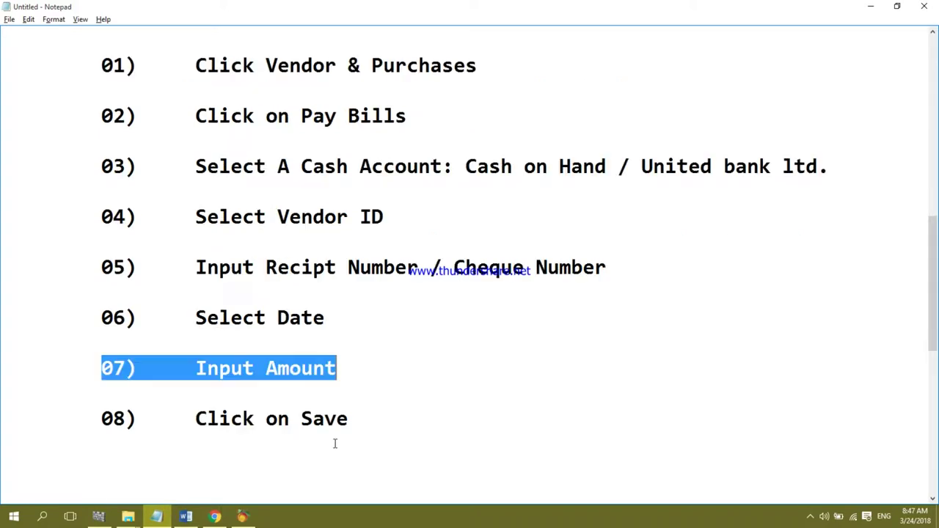
drag(96, 416, 356, 426)
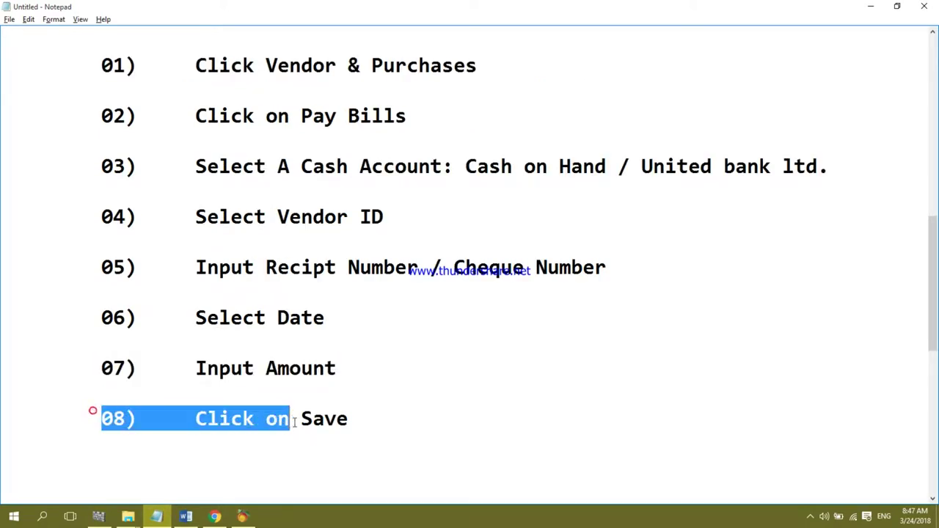
click(357, 426)
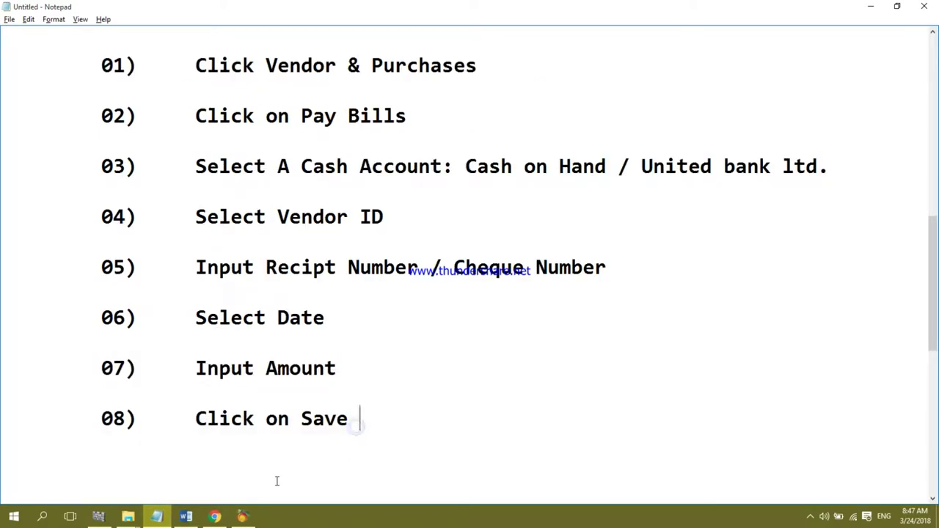
click(251, 519)
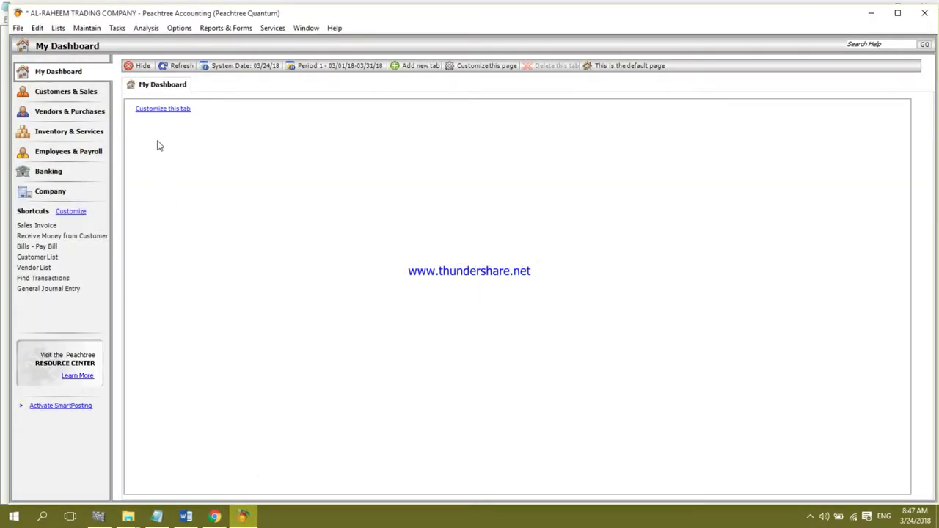
Start a Pay Bill payment from account 1000 Cash on Hand and maximize the Payments form.
click(95, 115)
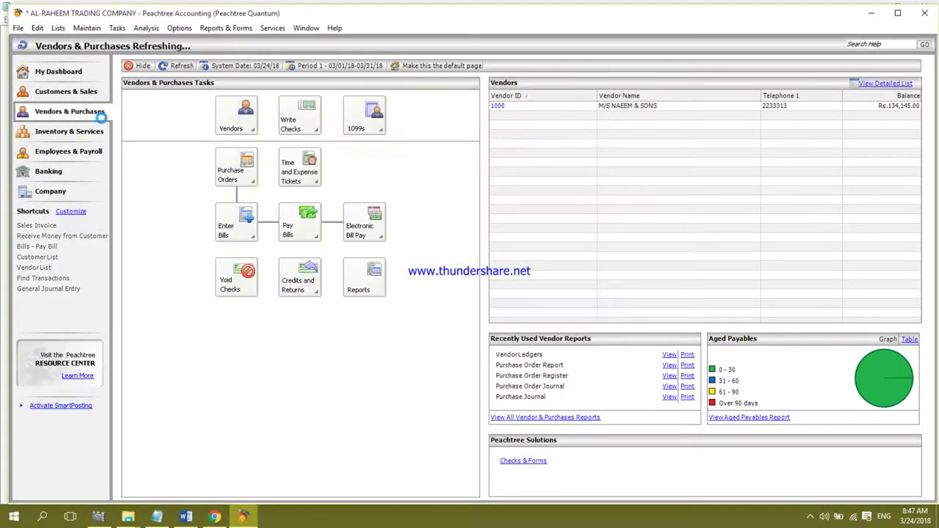
click(299, 227)
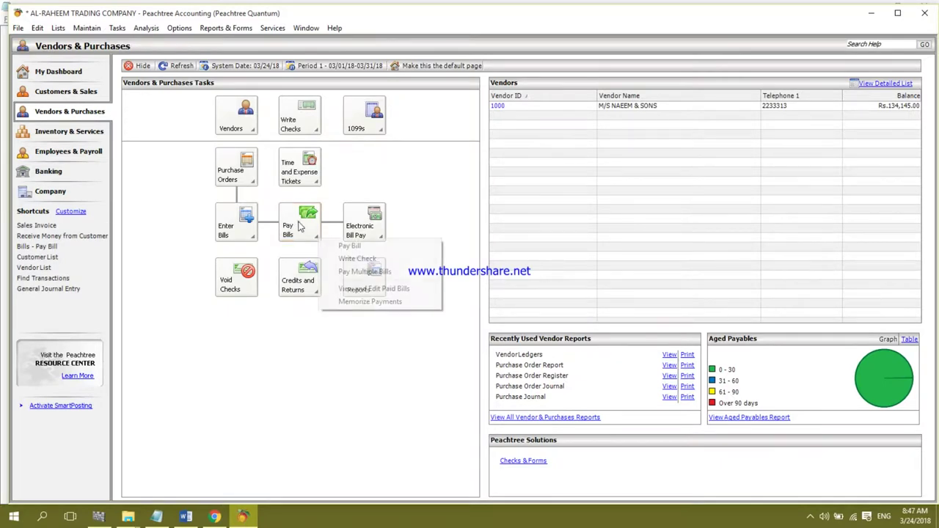
click(387, 250)
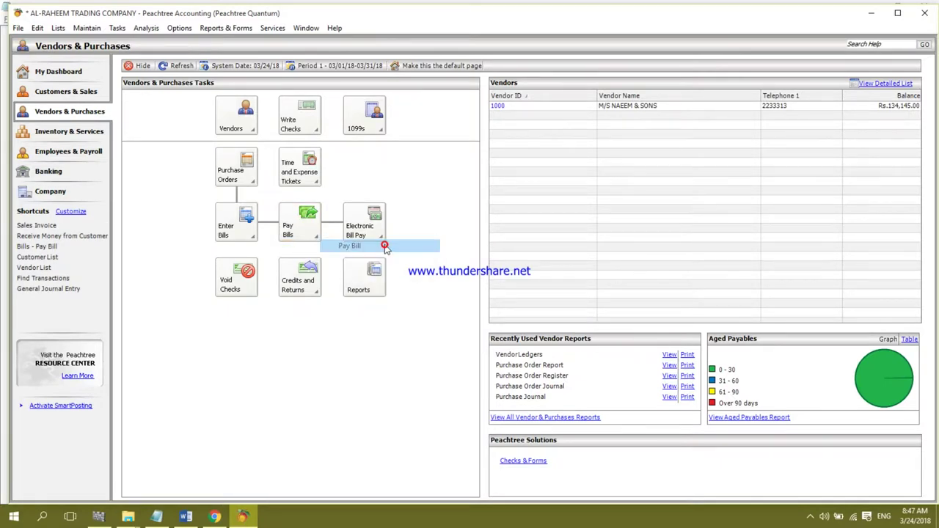
click(529, 117)
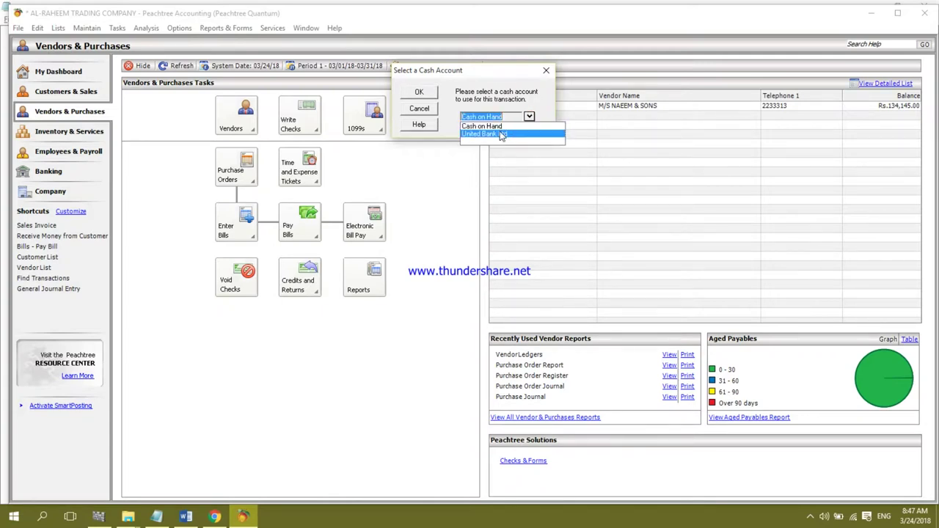
click(499, 127)
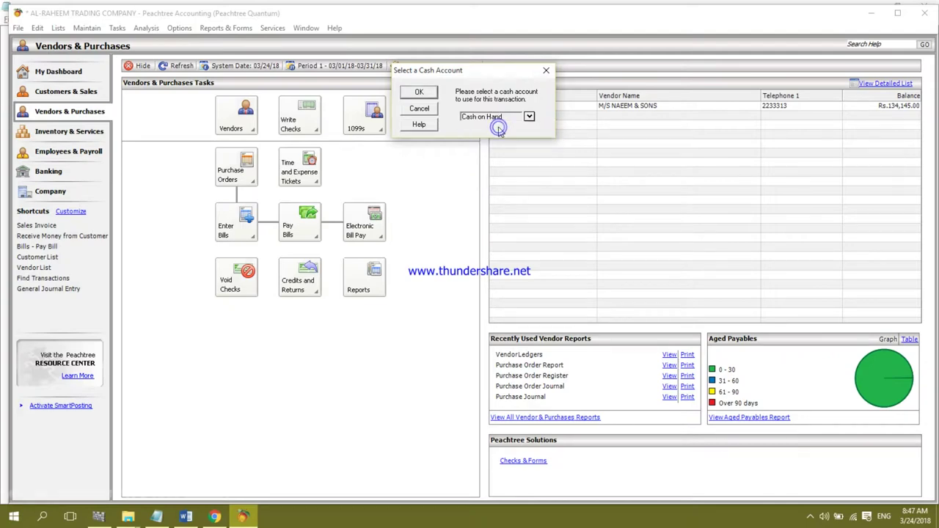
click(420, 93)
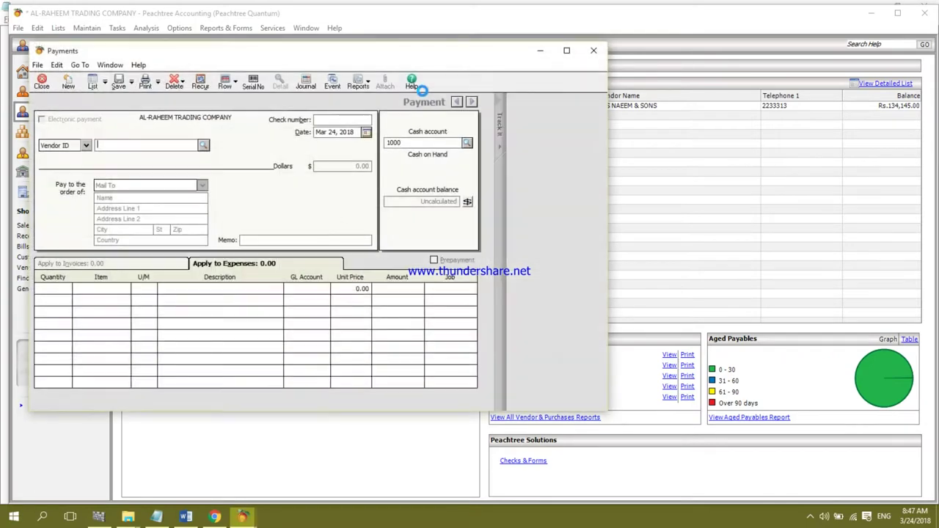
click(566, 52)
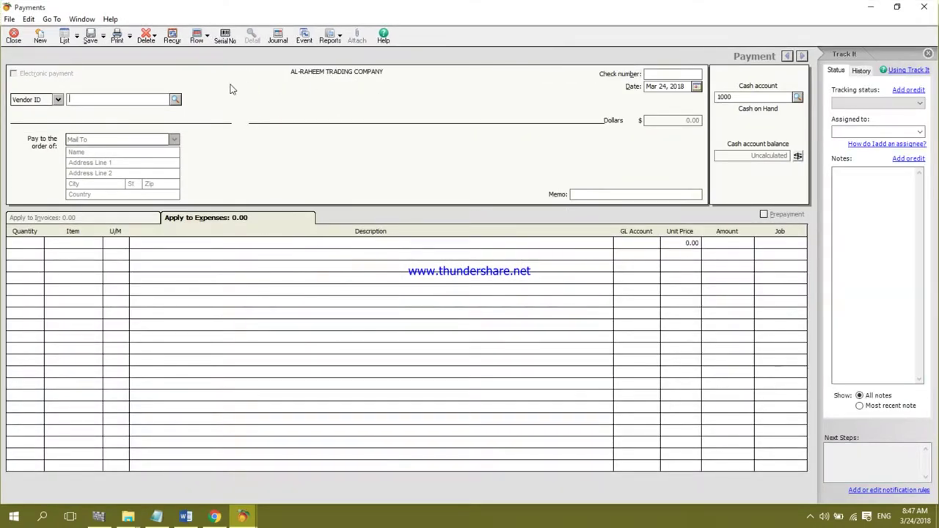
click(175, 100)
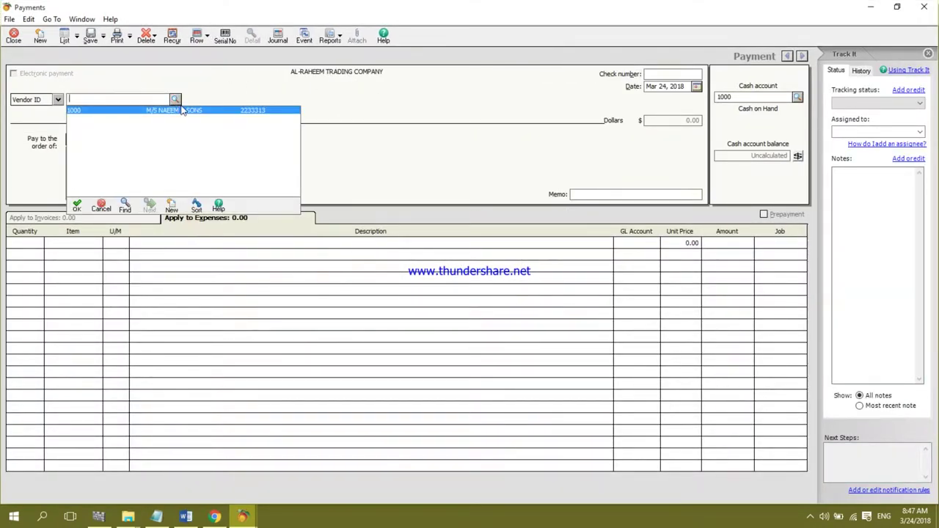
Choose vendor 1000, loading invoice 30002, and begin entering the check number.
double_click(230, 112)
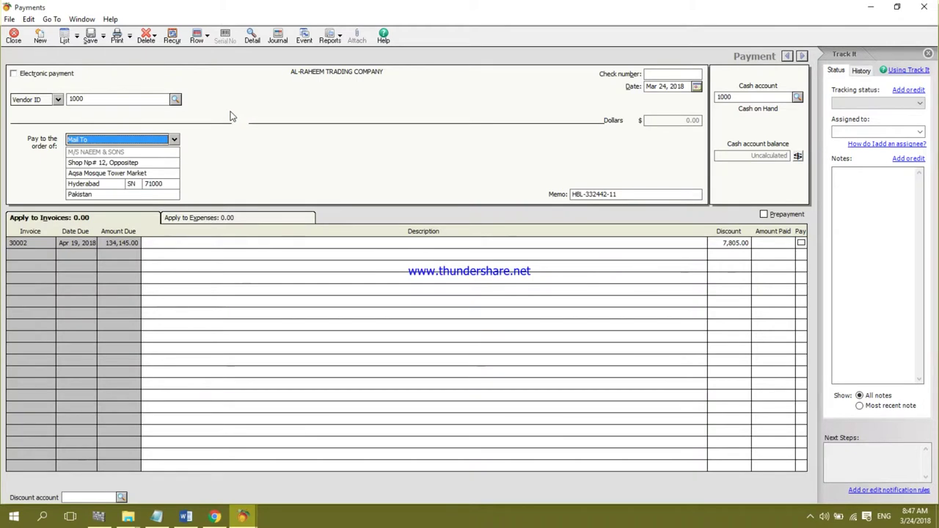
click(656, 76)
text(Cash Recipt -)
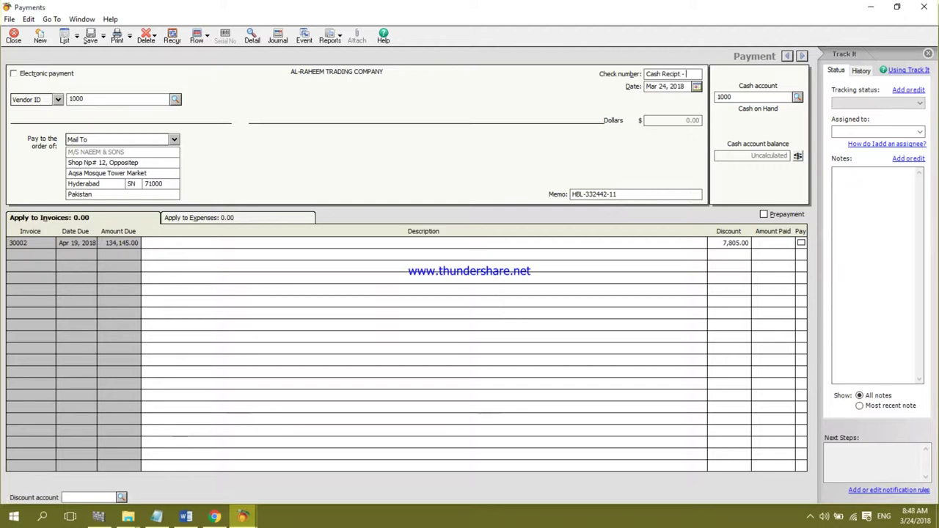
text(220)
Date the payment Mar 22, 2018 and calculate the Cash on Hand balance of 850,000.00.
click(697, 87)
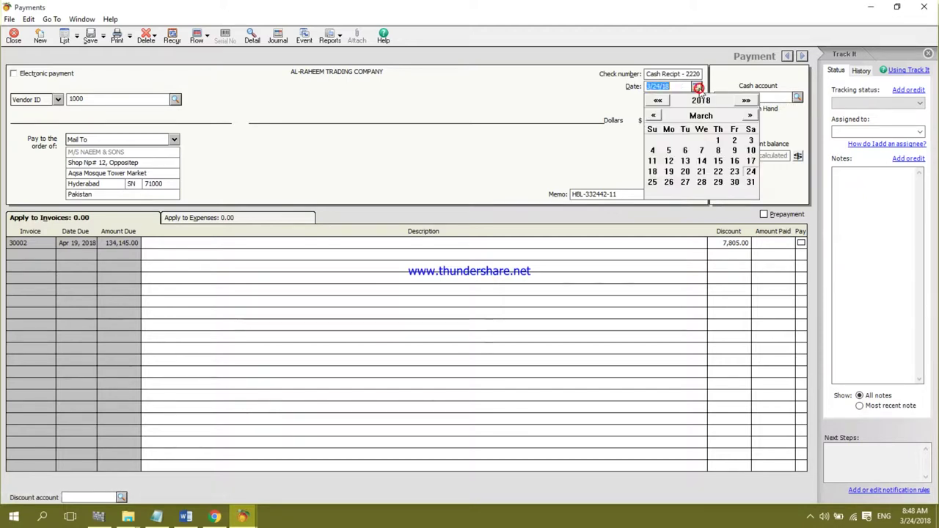
click(717, 173)
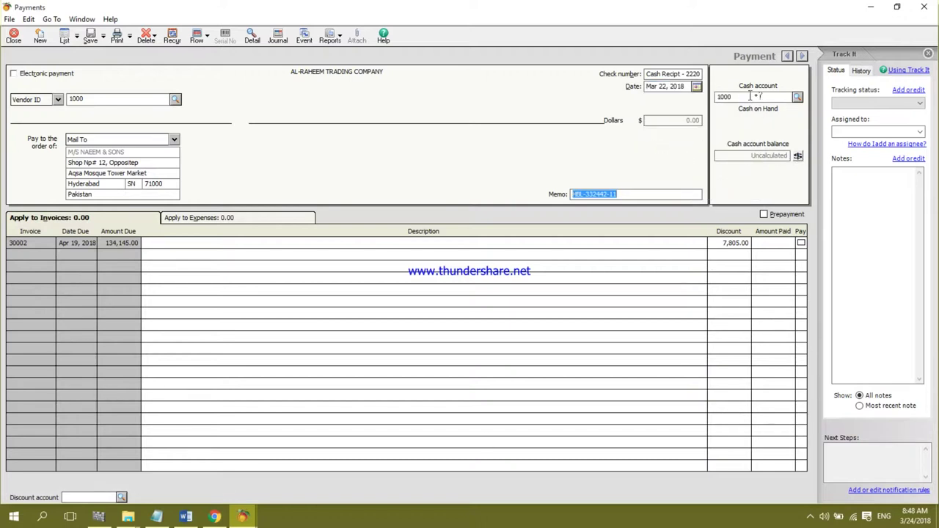
click(799, 159)
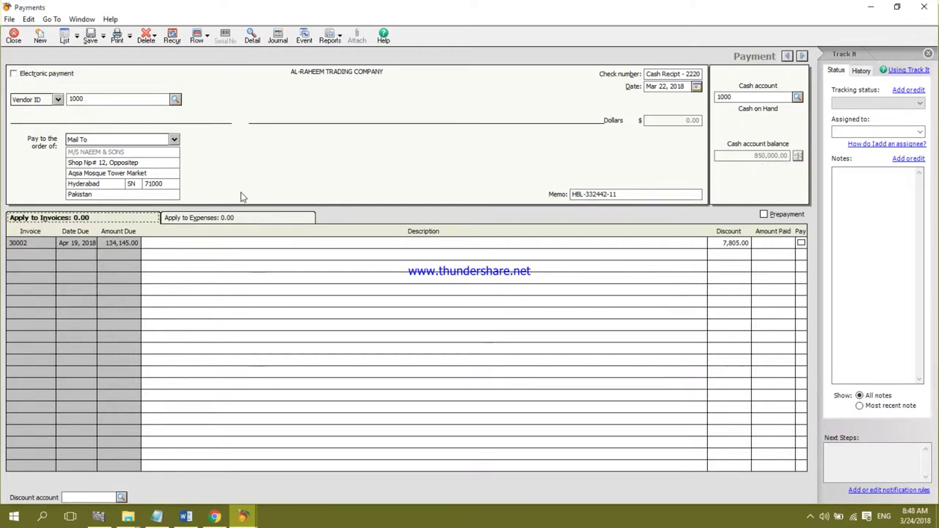
Mark invoice 30002 as paid, applying 126,340.00 after the 7,805.00 discount.
click(17, 248)
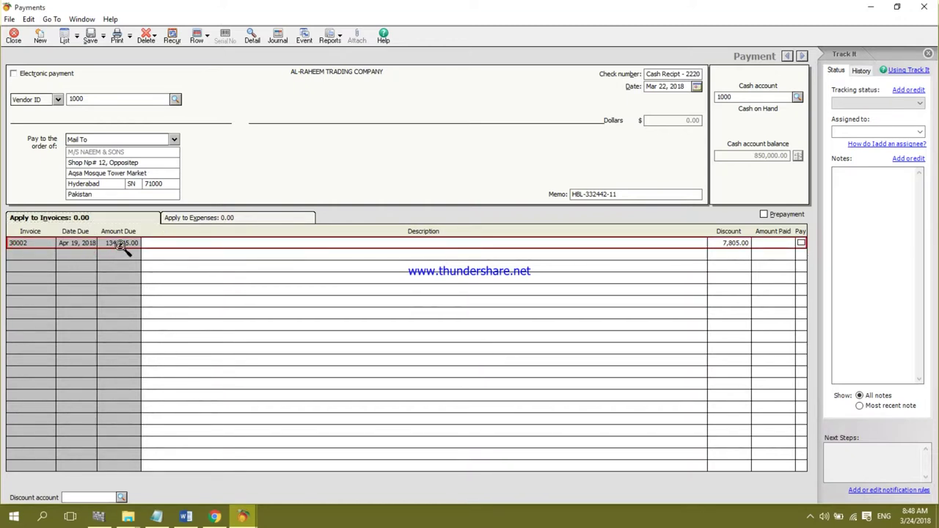
click(741, 248)
click(790, 243)
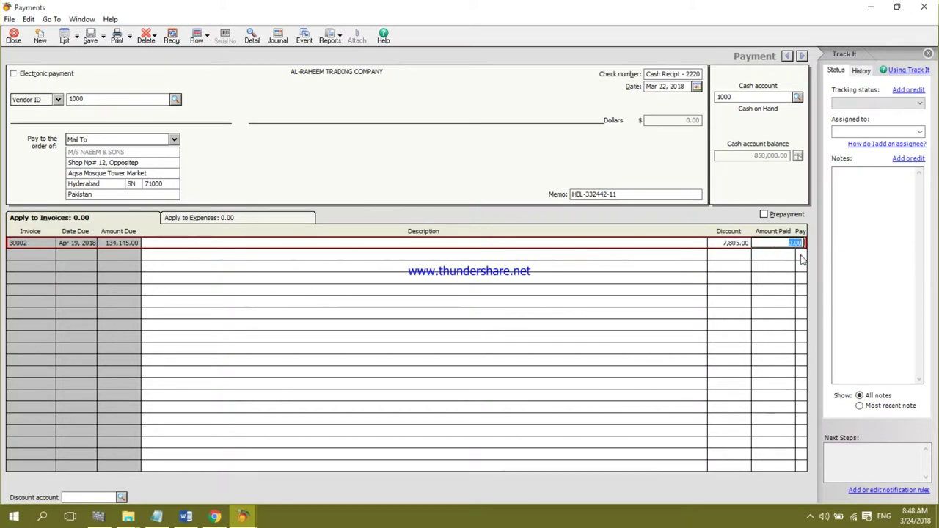
click(801, 242)
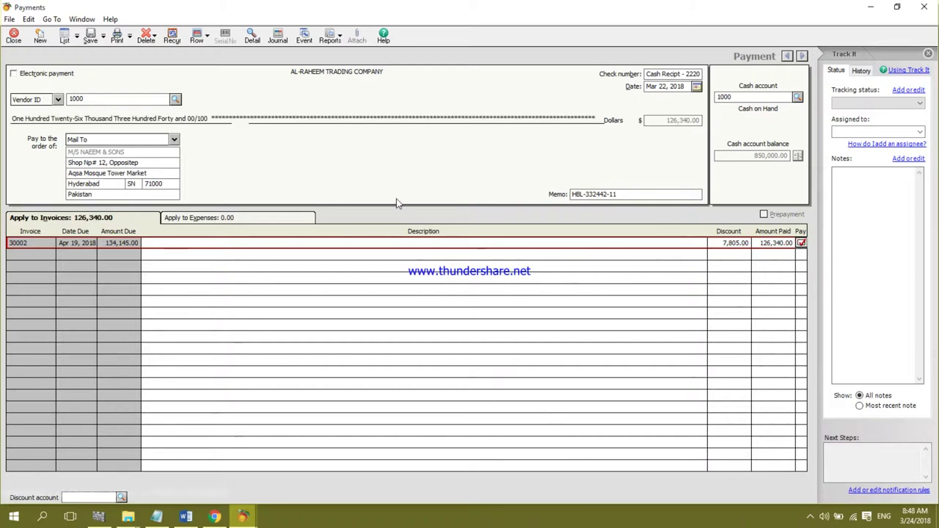
Try saving, acknowledge the Invalid Discount Account warning, and start a new account from the Discount lookup.
click(91, 38)
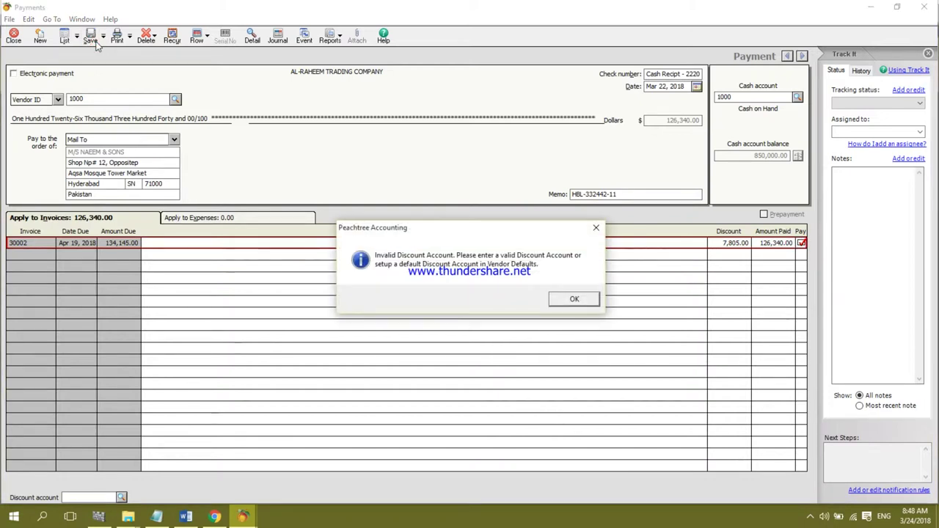
click(573, 298)
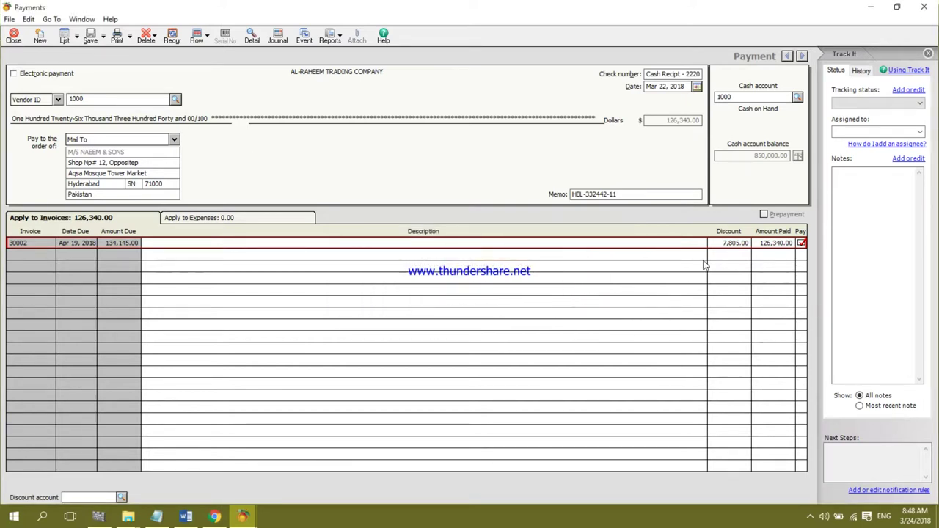
click(122, 498)
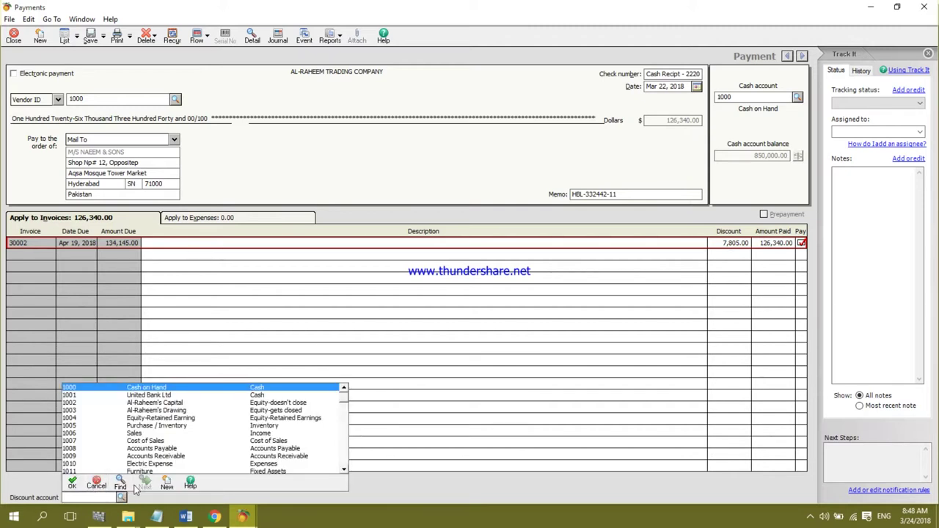
click(167, 485)
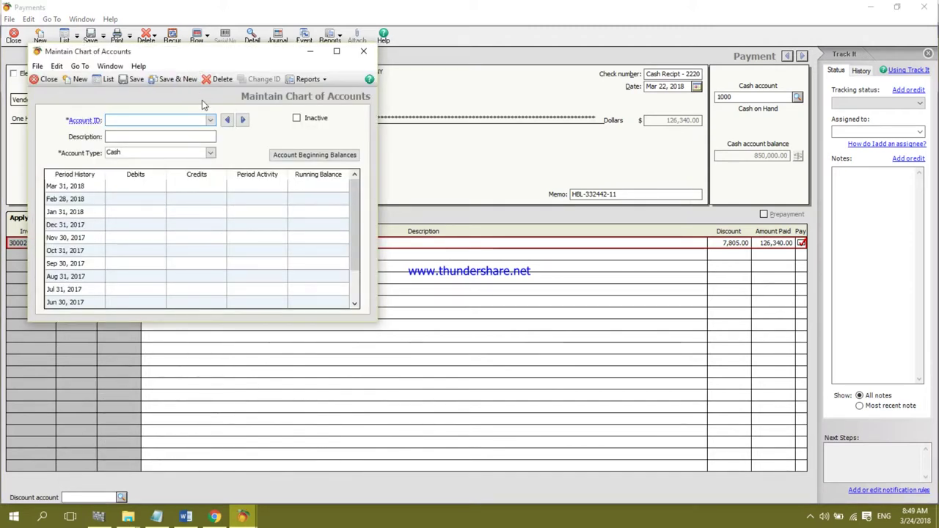
Give the new account ID 1012 and description 'Discount Received'.
click(210, 122)
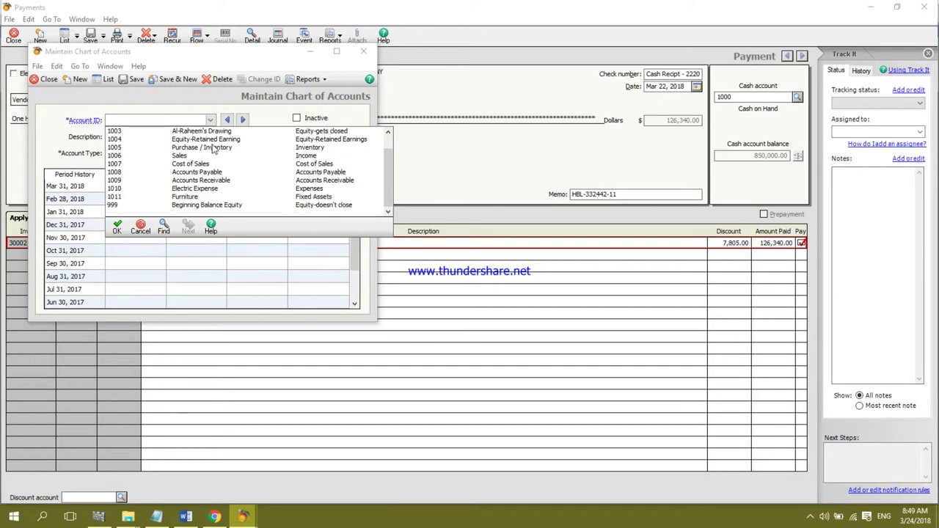
click(115, 230)
double_click(118, 120)
text(1012)
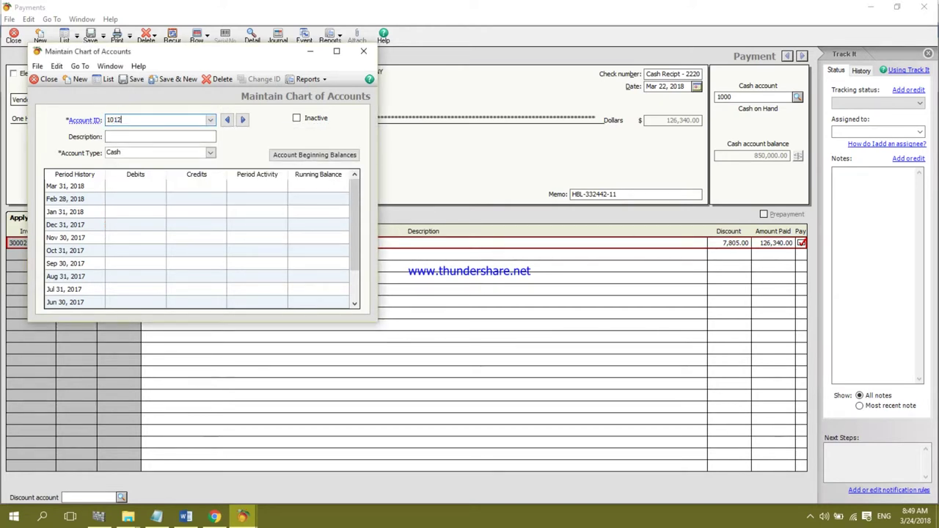
click(160, 136)
text(Dis)
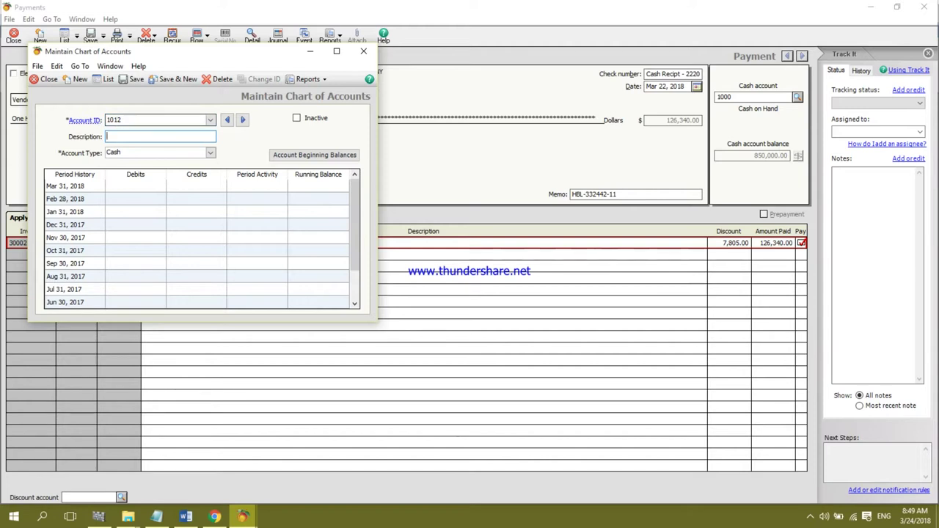
text(count R)
text(eceived)
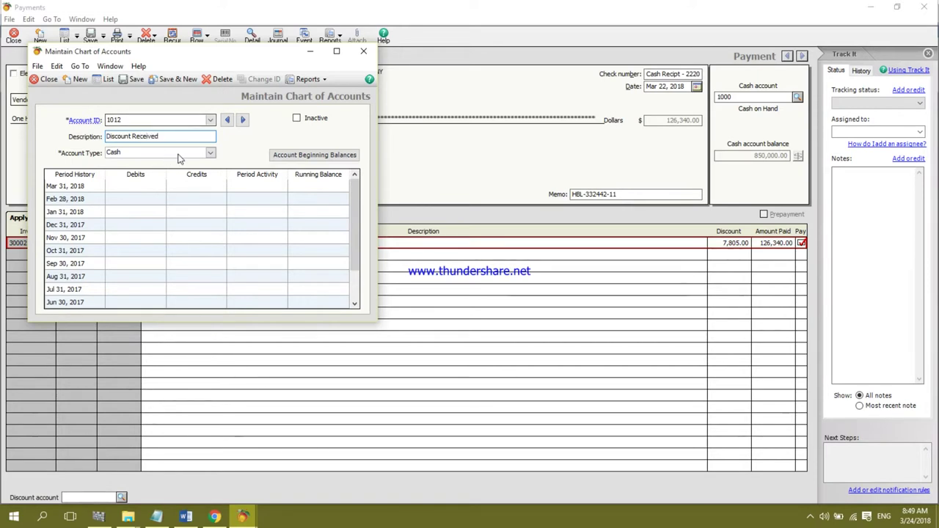
click(210, 152)
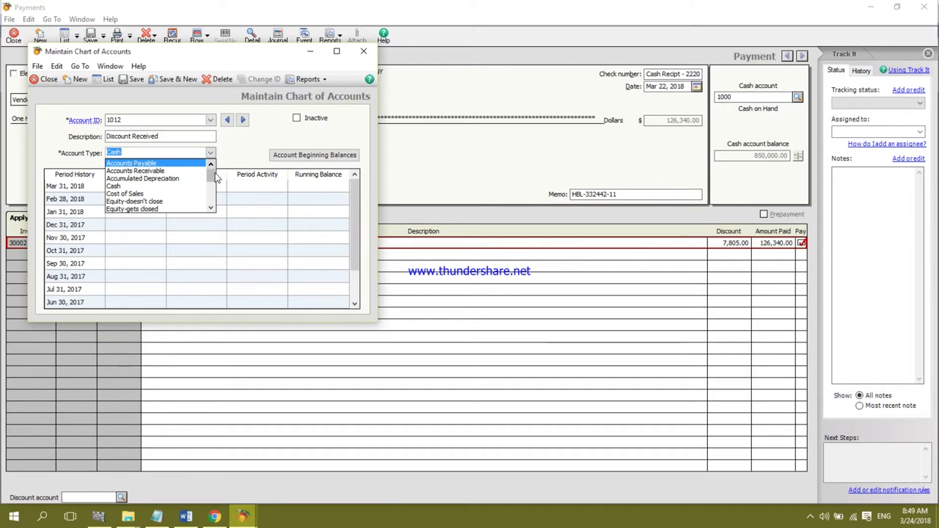
Set account 1012's type to Income, save it, and close the chart of accounts.
scroll(212, 182, down, 1)
scroll(212, 182, down, 1)
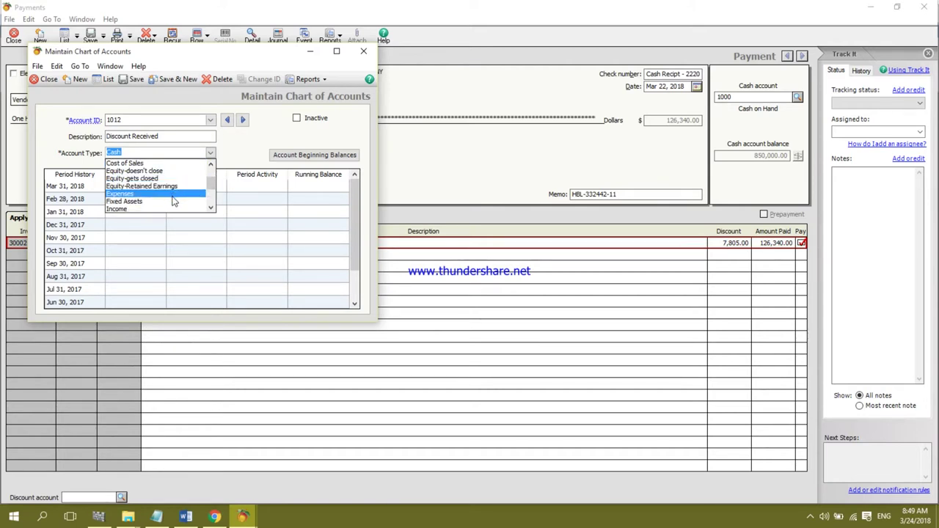
scroll(165, 199, down, 1)
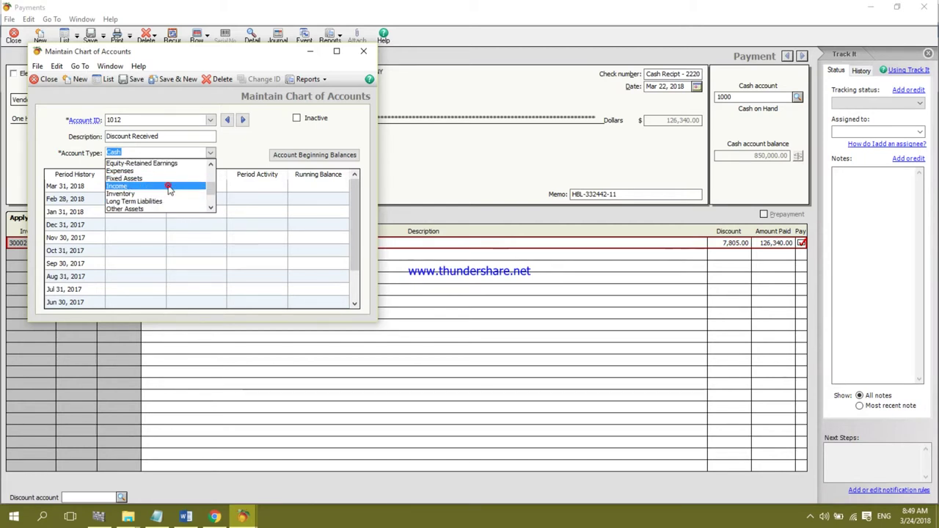
click(168, 186)
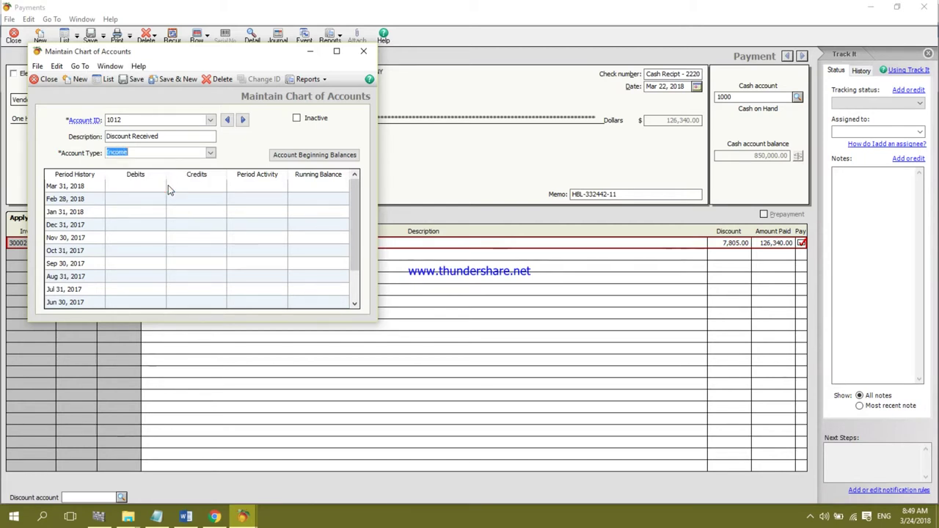
click(129, 82)
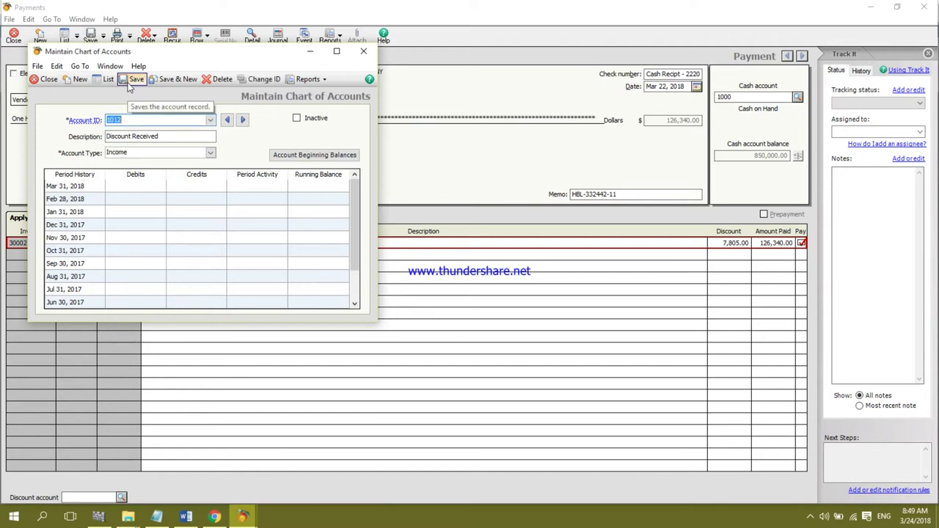
click(52, 80)
Apply discount account 1012 Discount Received, save the payment, and view the Payment List.
text(1012)
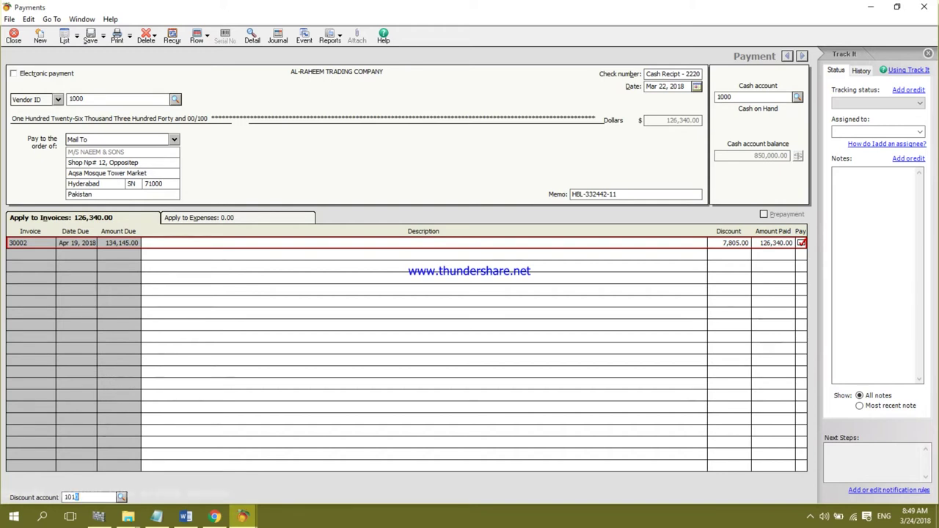
click(122, 497)
double_click(159, 469)
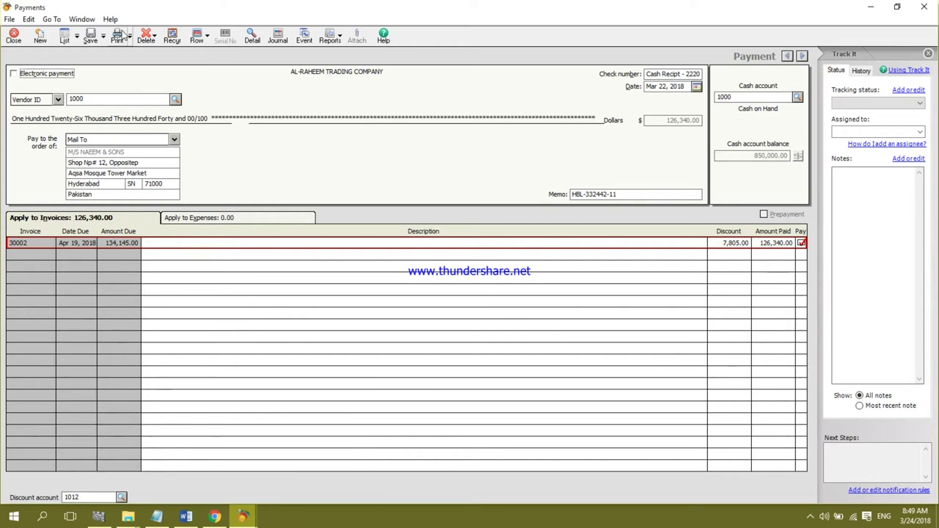
click(96, 40)
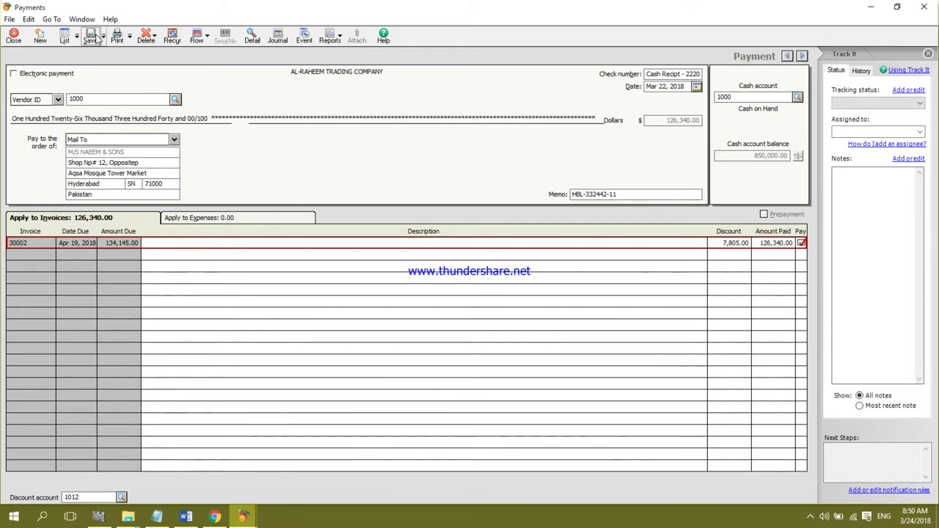
click(73, 39)
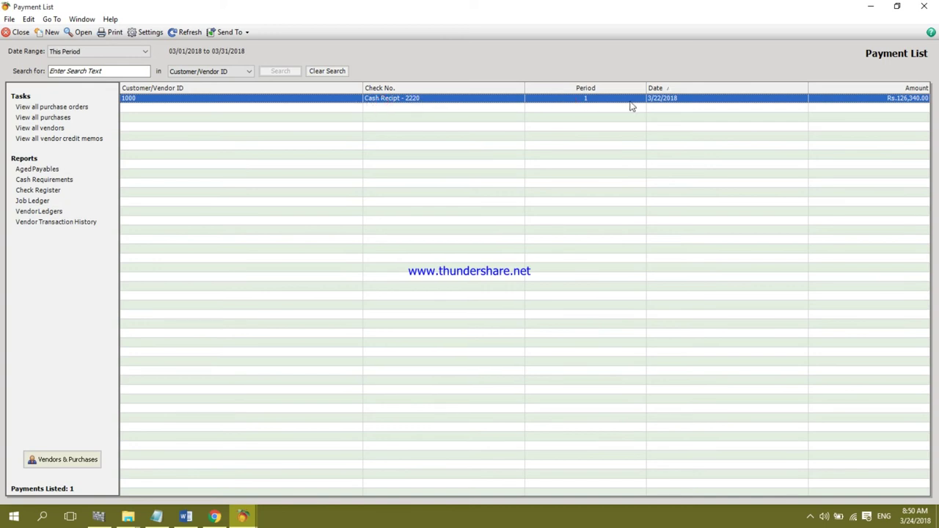
Check the Cash Recipt - 2220 payment's 126,340.00 amount in the Payment List.
click(888, 105)
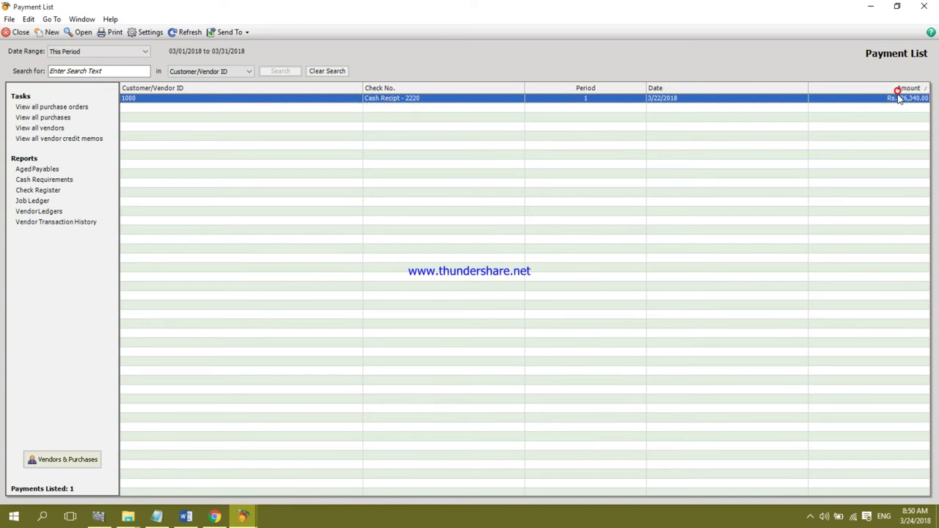